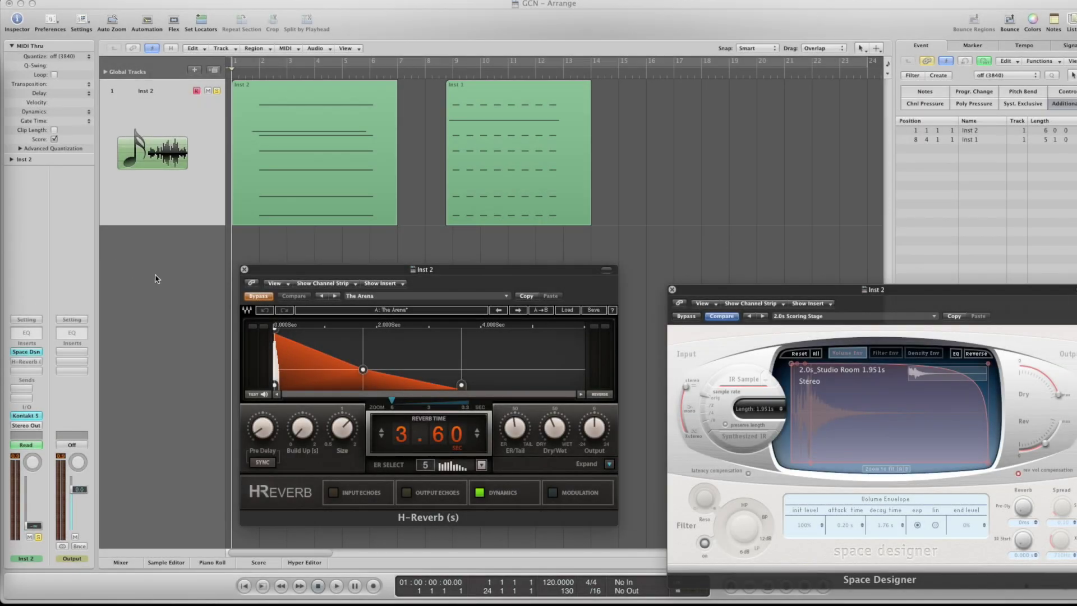
Step: Raise the Space Designer window beside H-Reverb, then bypass Space Designer on Inst 2
drag(685, 292, 675, 257)
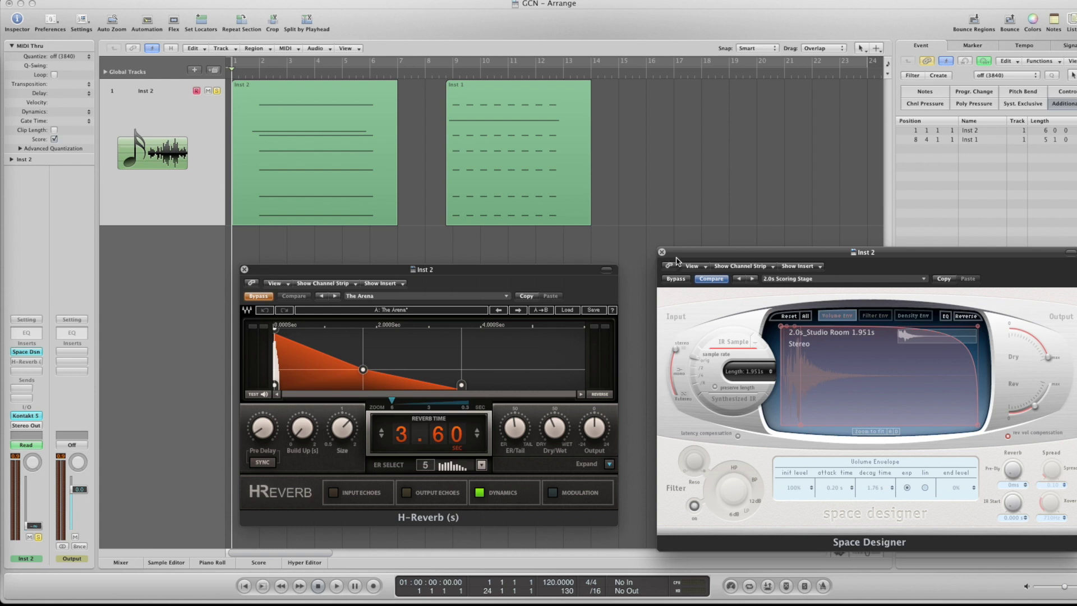
mouse_move(688, 255)
mouse_down()
mouse_move(696, 226)
mouse_move(691, 240)
mouse_up()
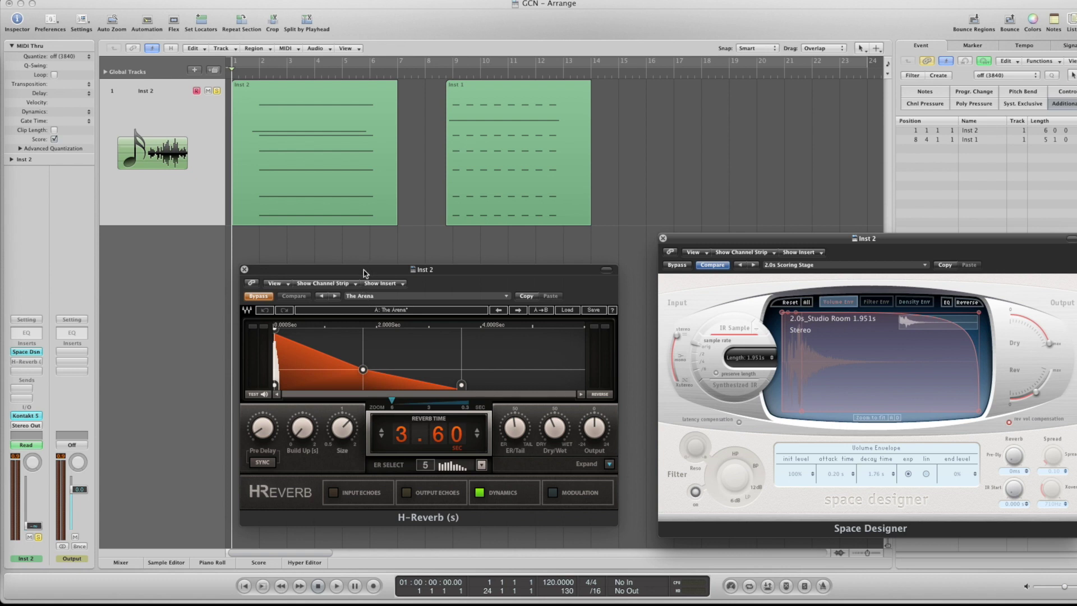
click(265, 171)
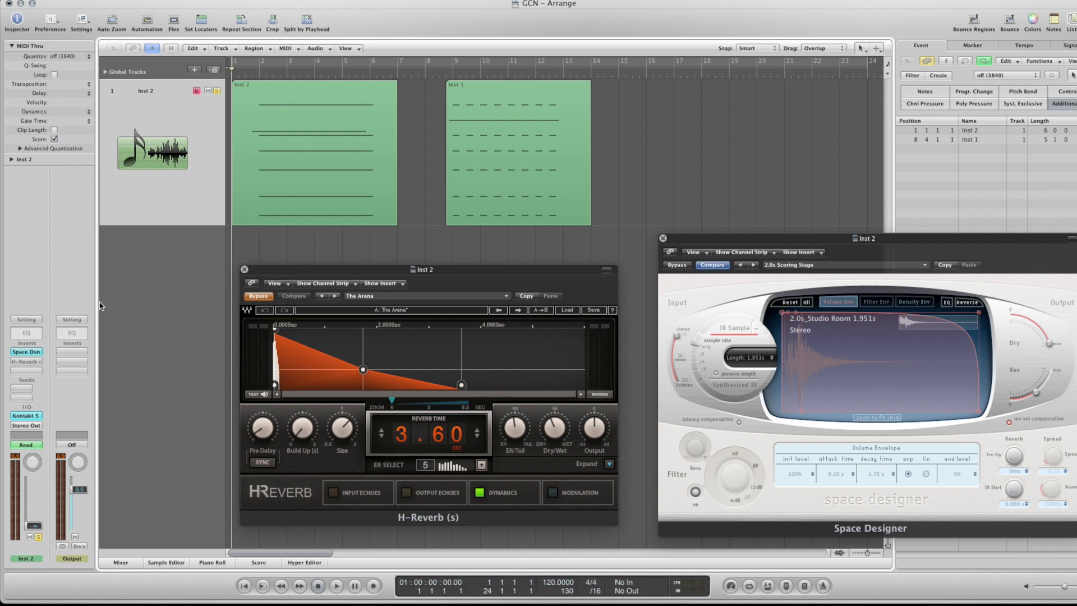
alt+click(27, 353)
Step: Play the strings, then re-enable Space Designer and lower its reverb level slightly
key(space)
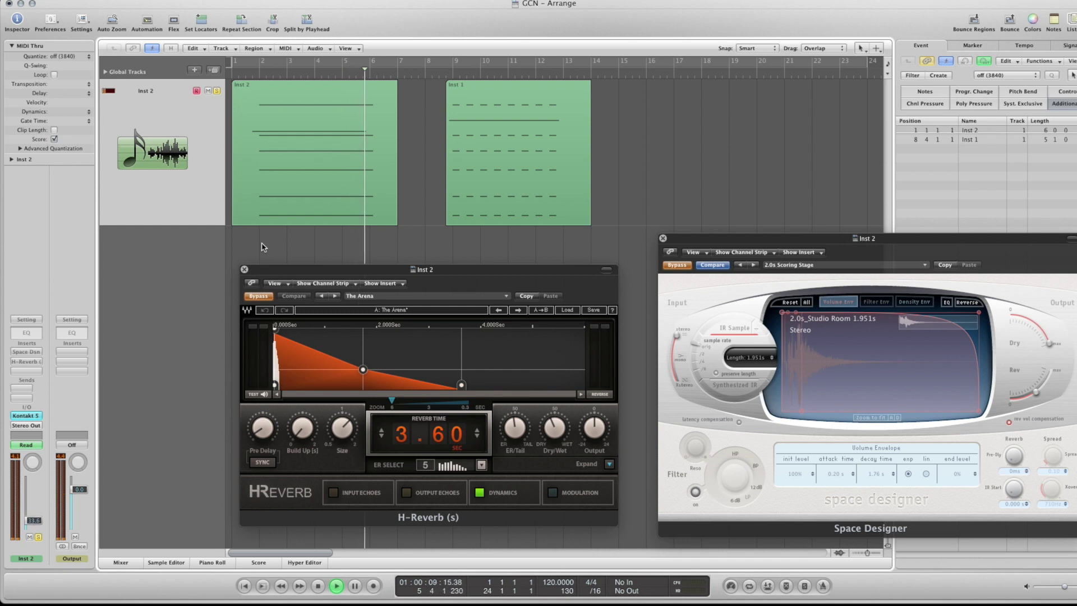
key(space)
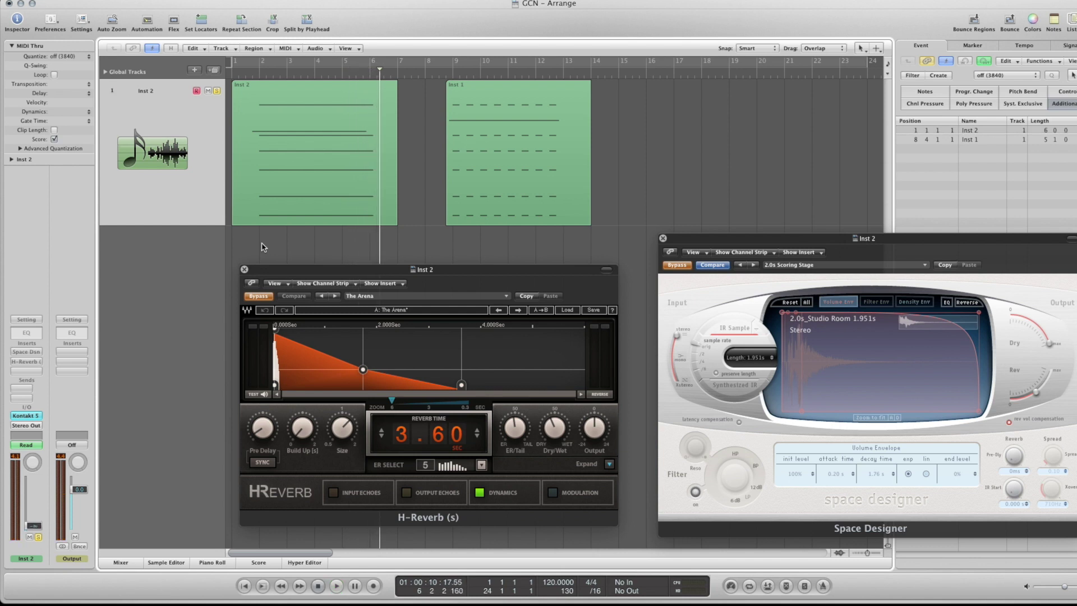
alt+click(23, 352)
drag(1038, 390, 1032, 396)
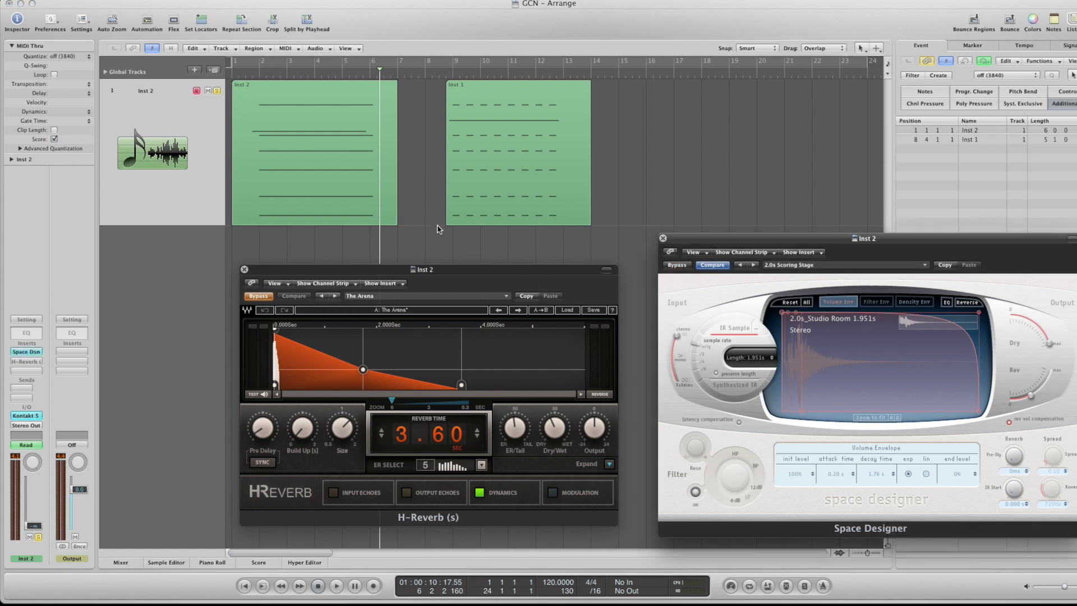
Step: Replay from the project start and lower Space Designer's reverb level further to -19.5 dB
key(Return)
key(space)
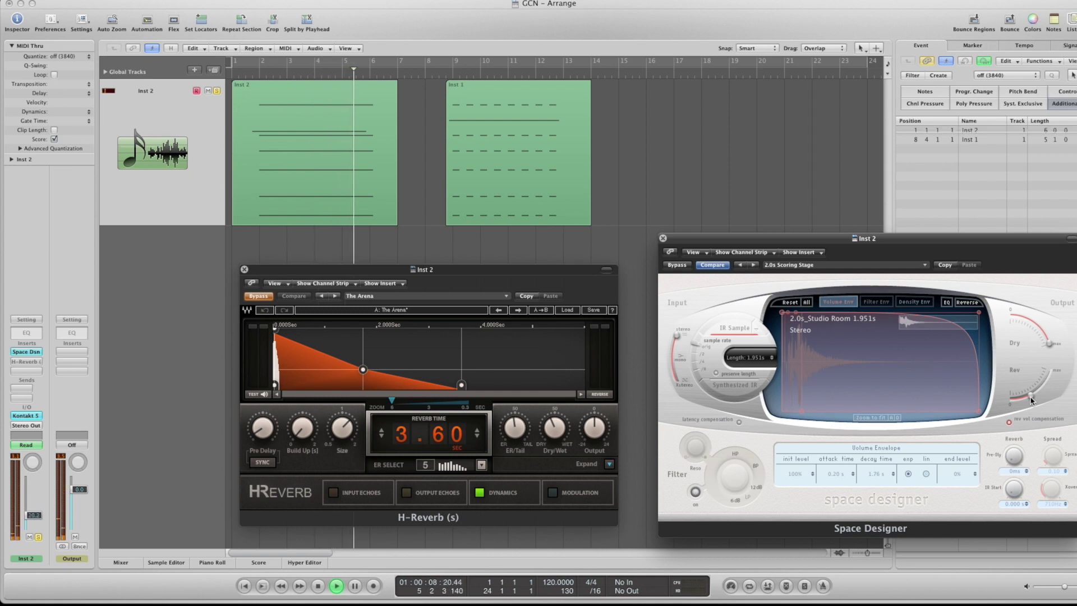
key(space)
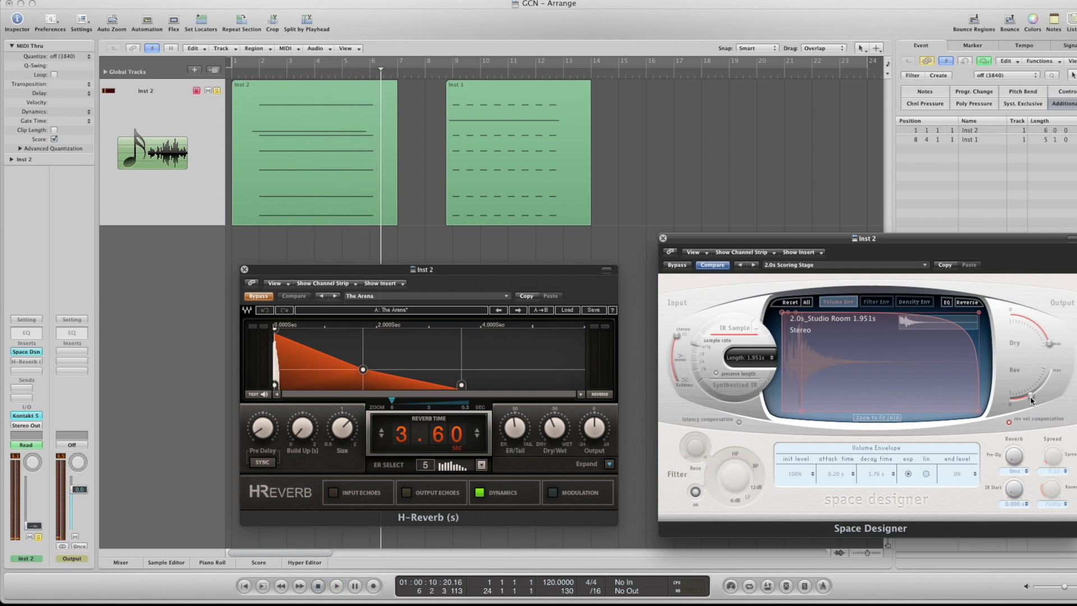
drag(1032, 400, 1032, 405)
Step: Lower Space Designer's reverb a notch, audition from bar 1, then bypass it and enable H-Reverb
drag(1031, 401, 1032, 406)
click(498, 247)
key(Return)
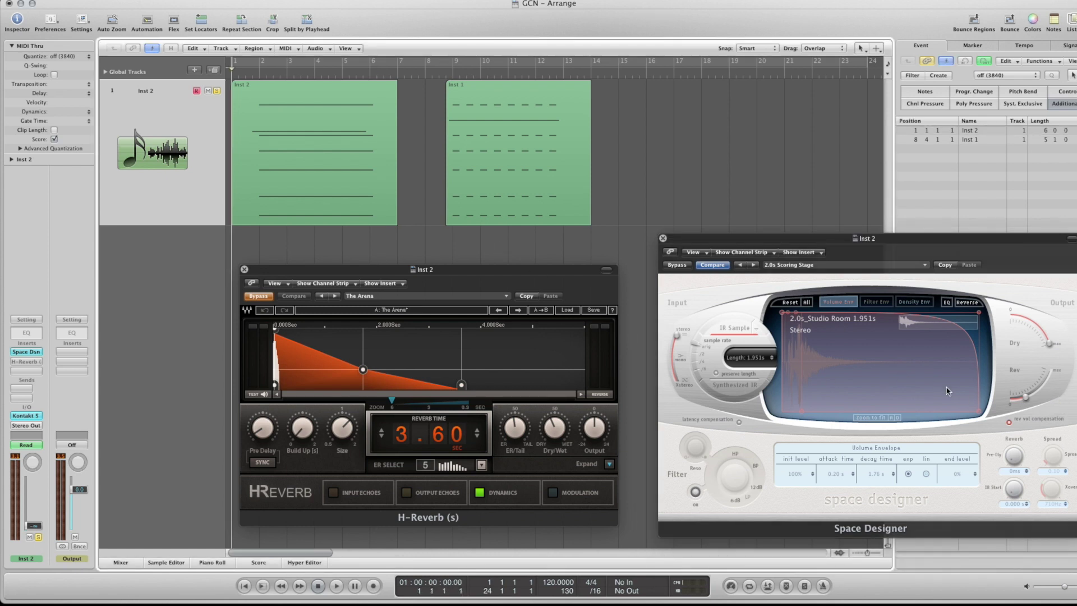
key(space)
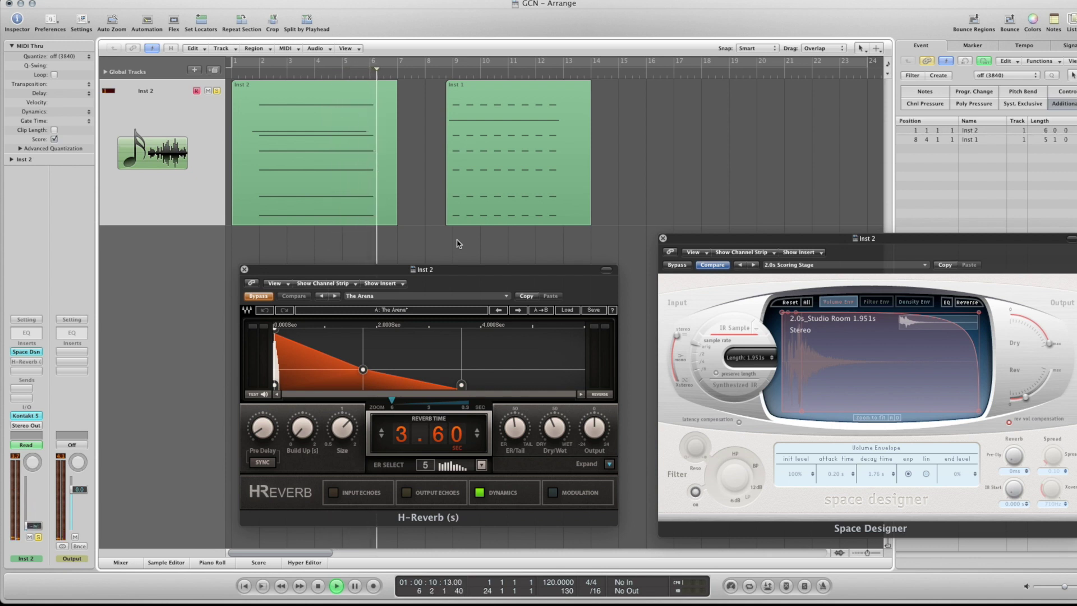
key(space)
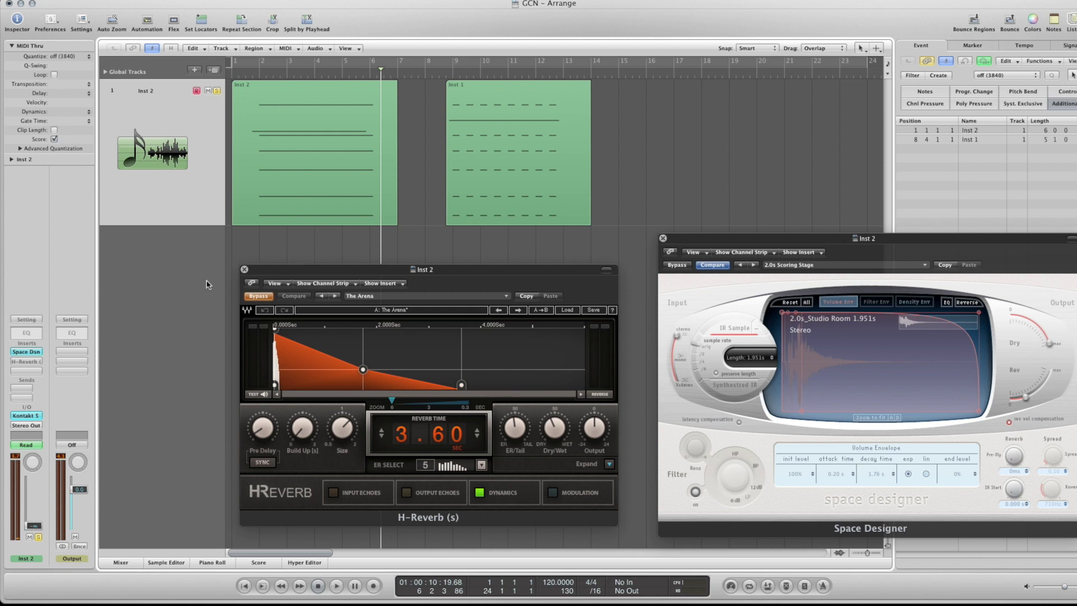
alt+click(29, 355)
alt+click(30, 361)
Step: Shift the H-Reverb window left and audition the strings through H-Reverb from the project start
drag(354, 276, 349, 277)
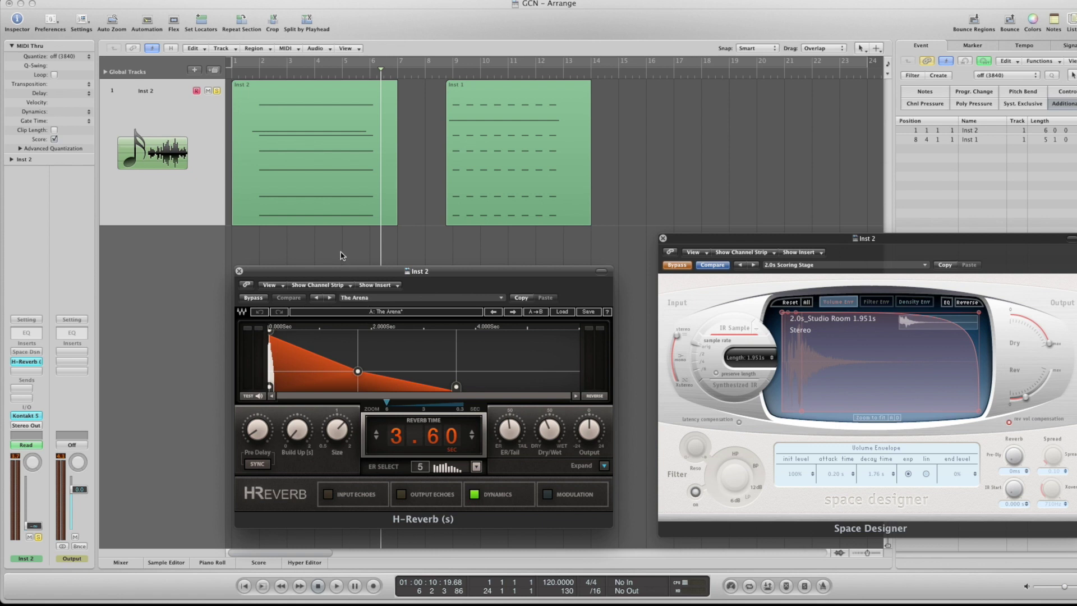
key(Return)
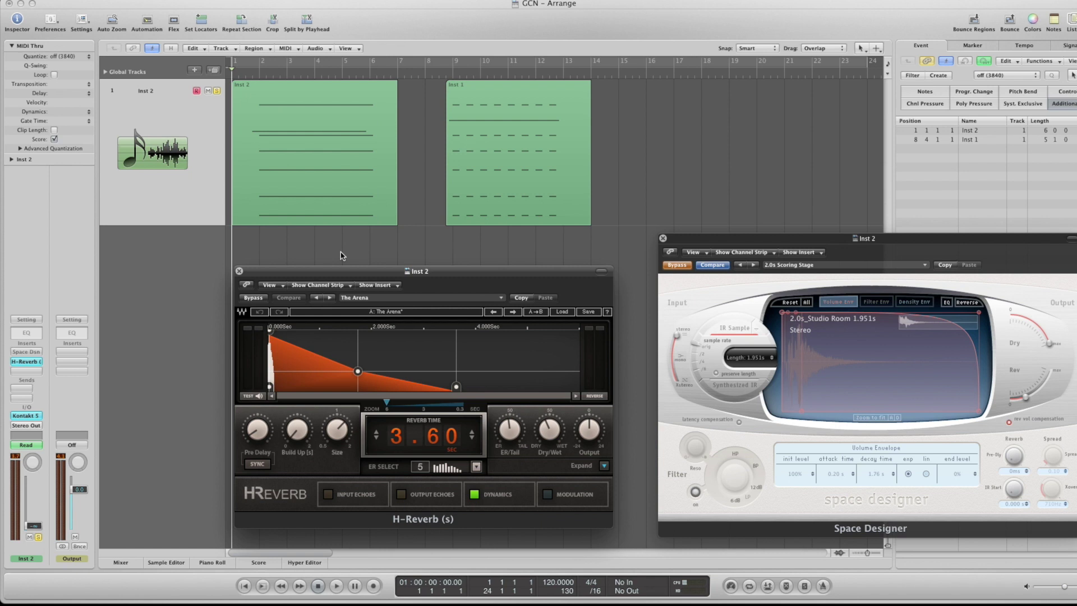
key(space)
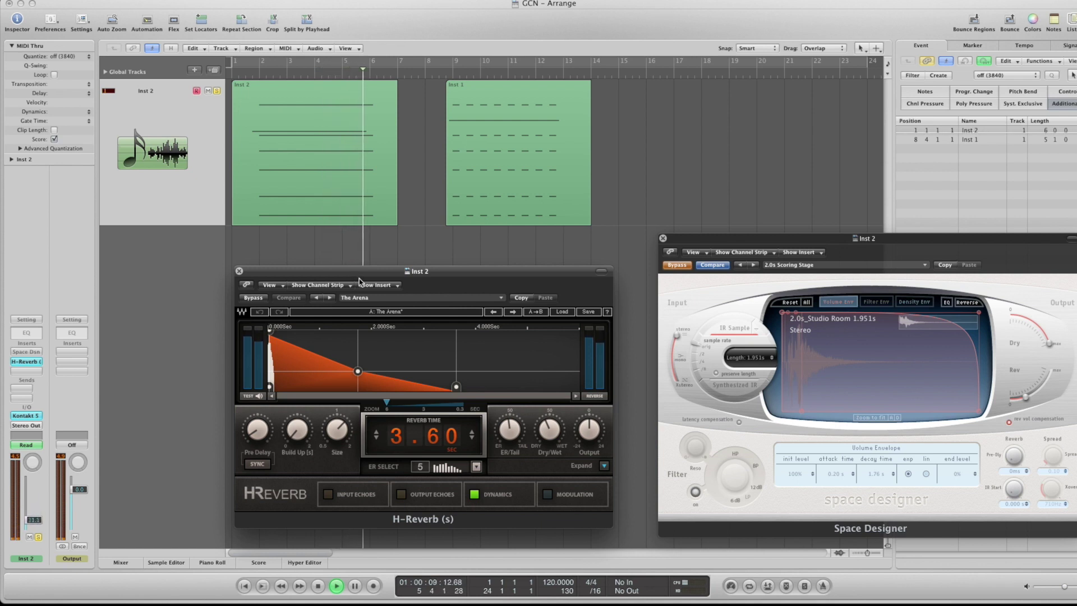
key(space)
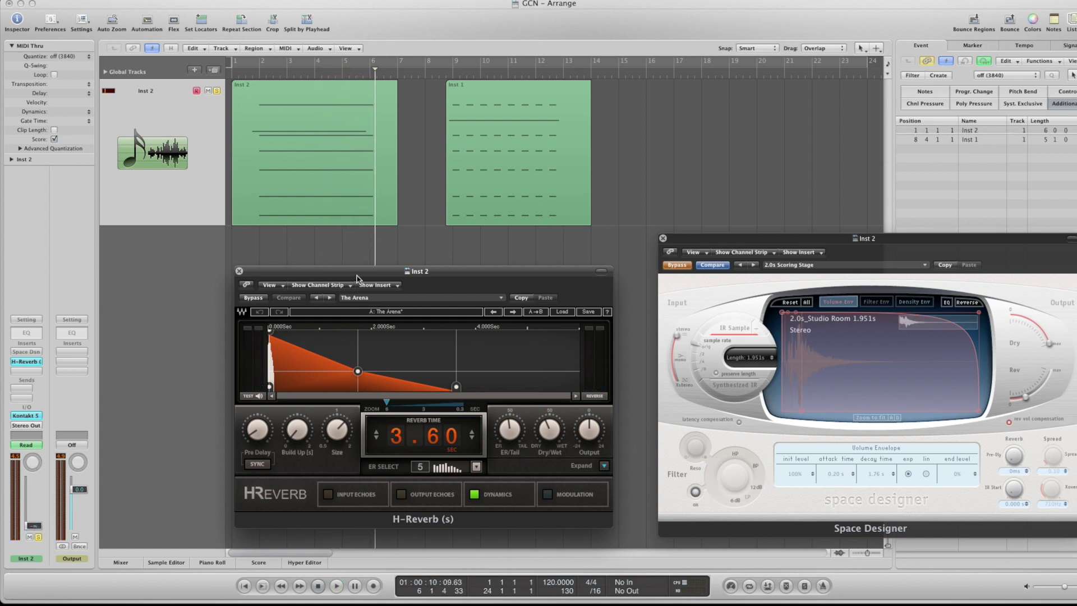
drag(370, 272, 322, 242)
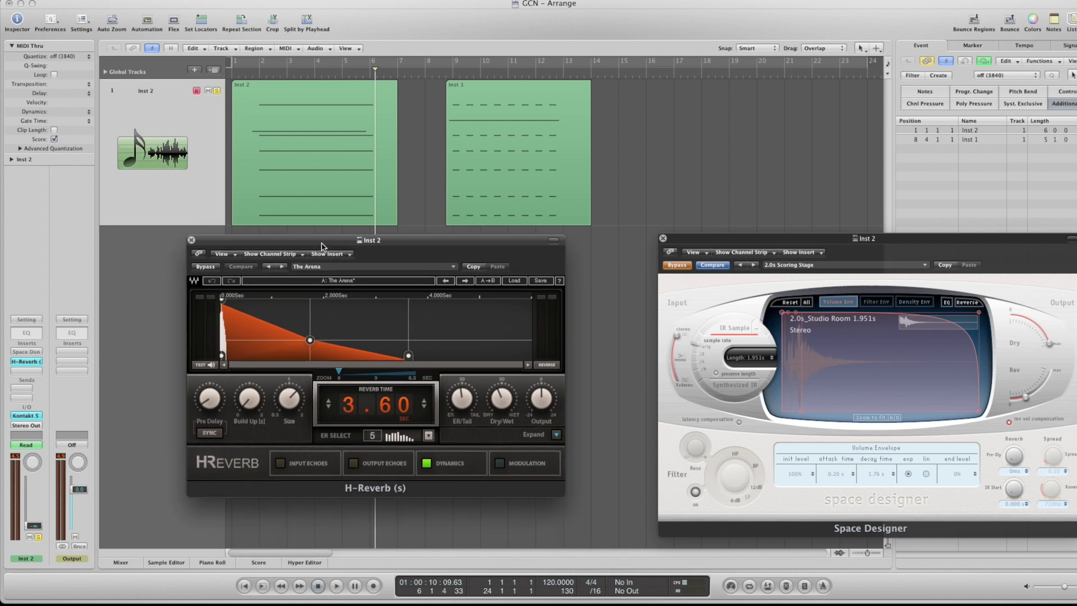
click(556, 435)
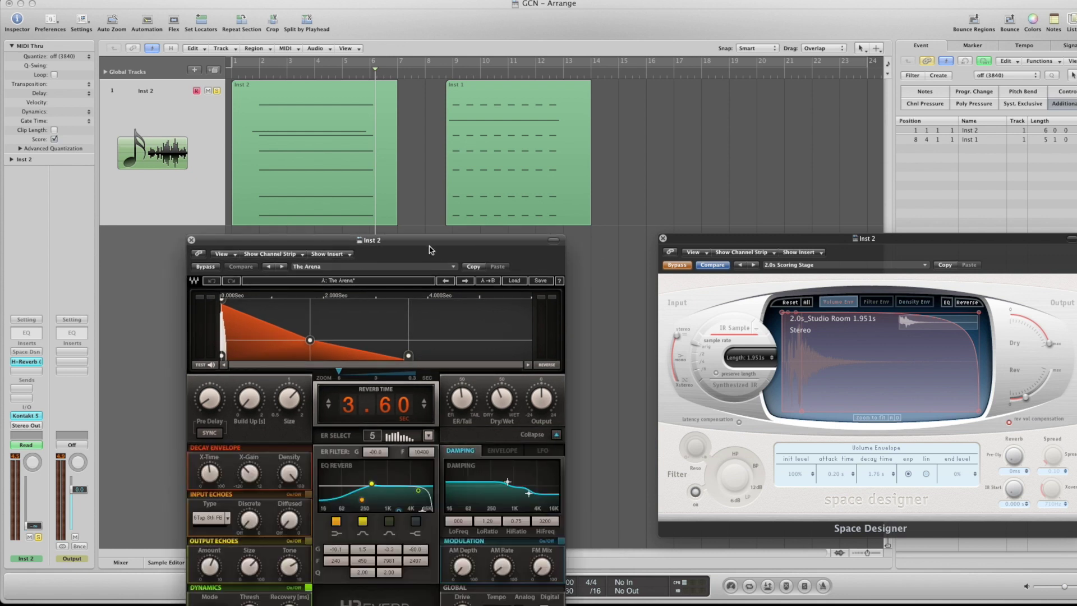
drag(431, 250, 425, 189)
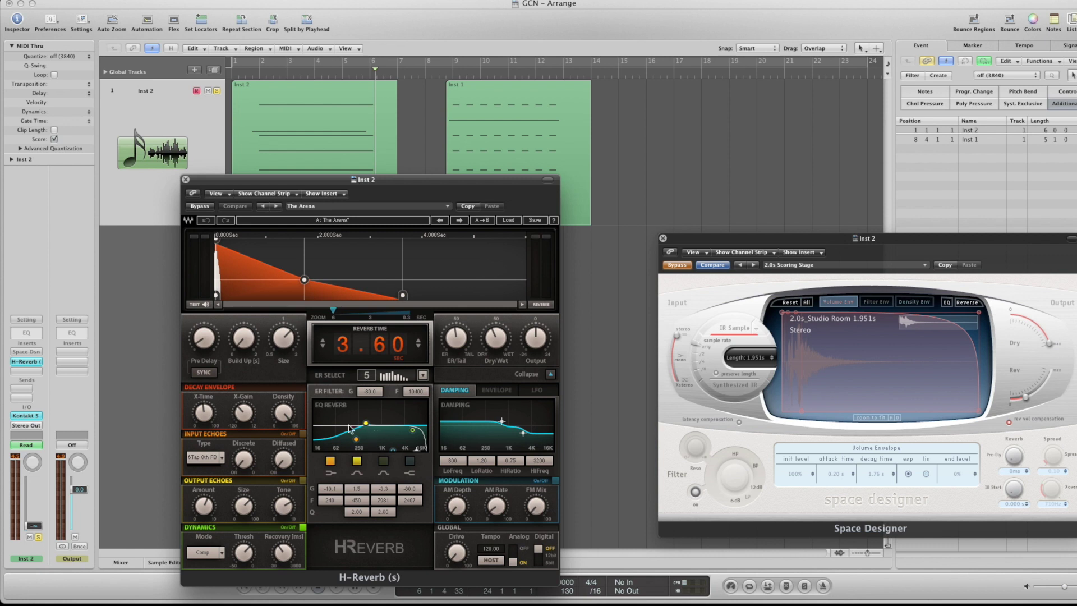
click(550, 375)
drag(310, 184, 362, 260)
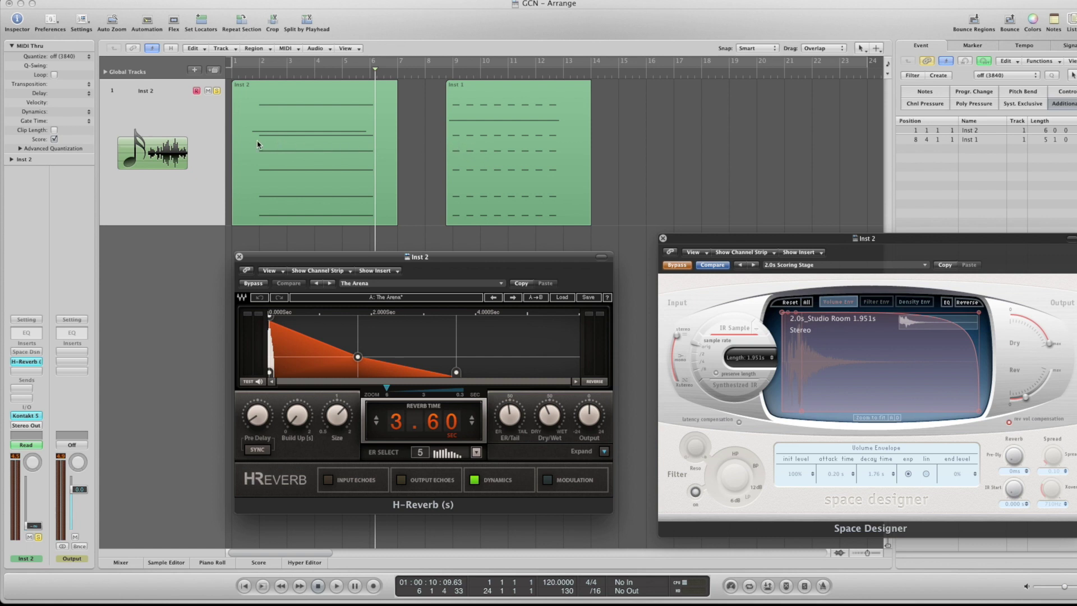
alt+click(22, 357)
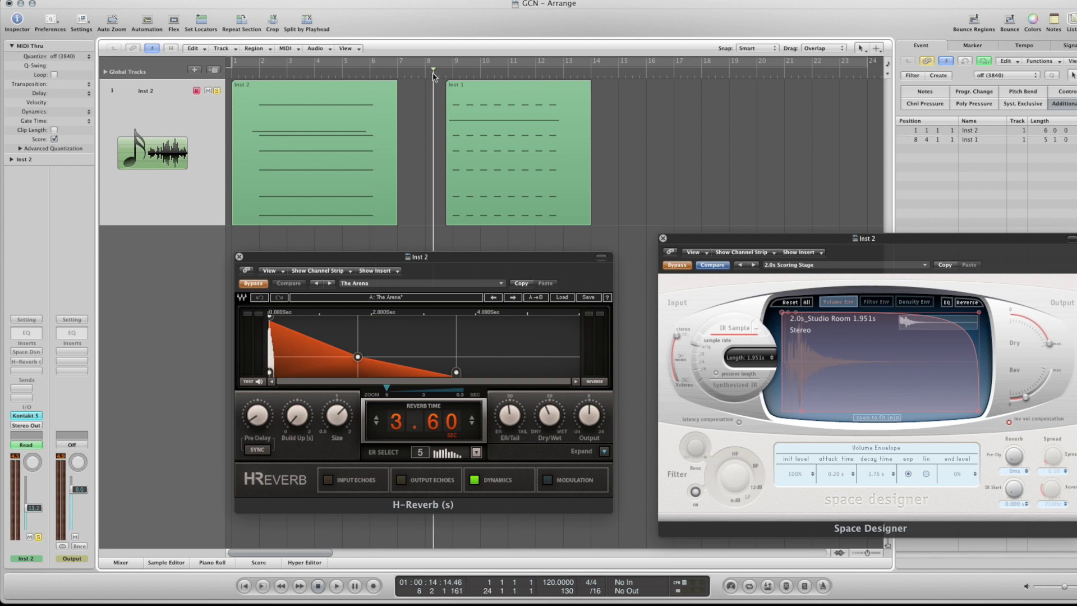
key(space)
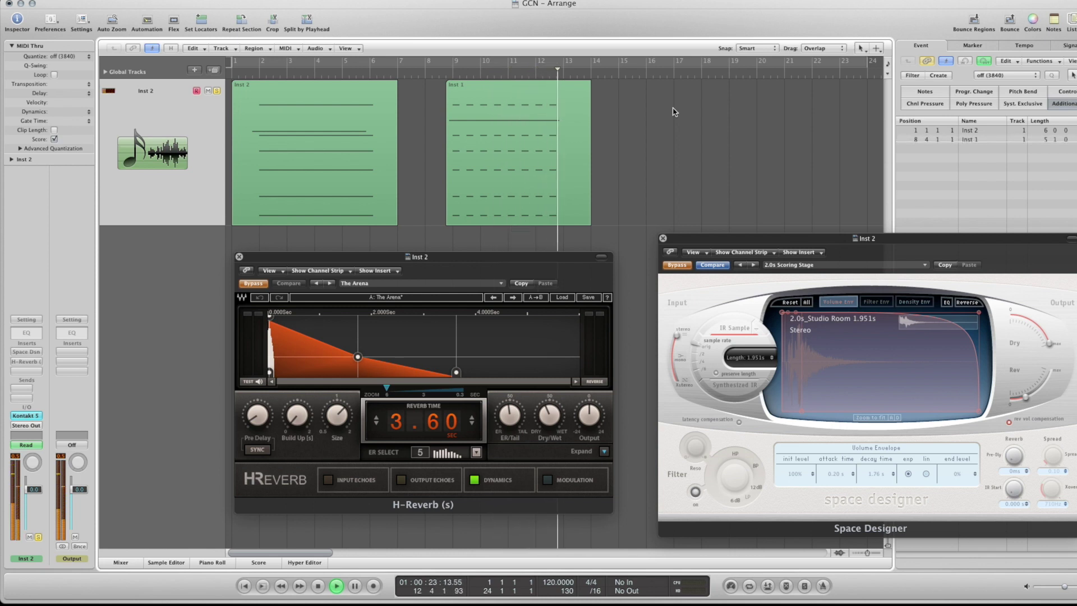
key(space)
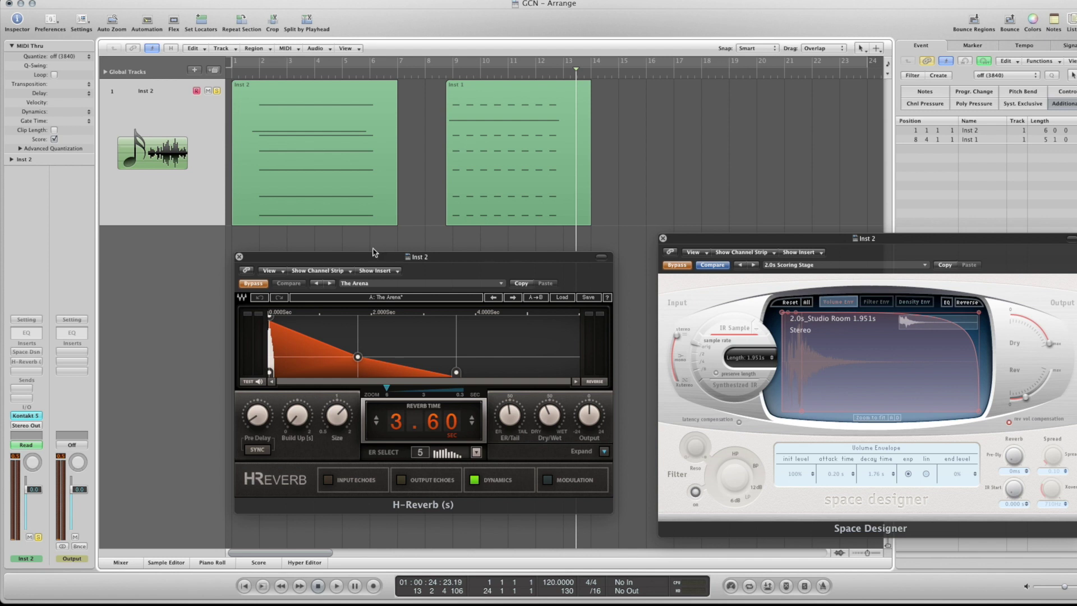
alt+click(23, 353)
double_click(443, 75)
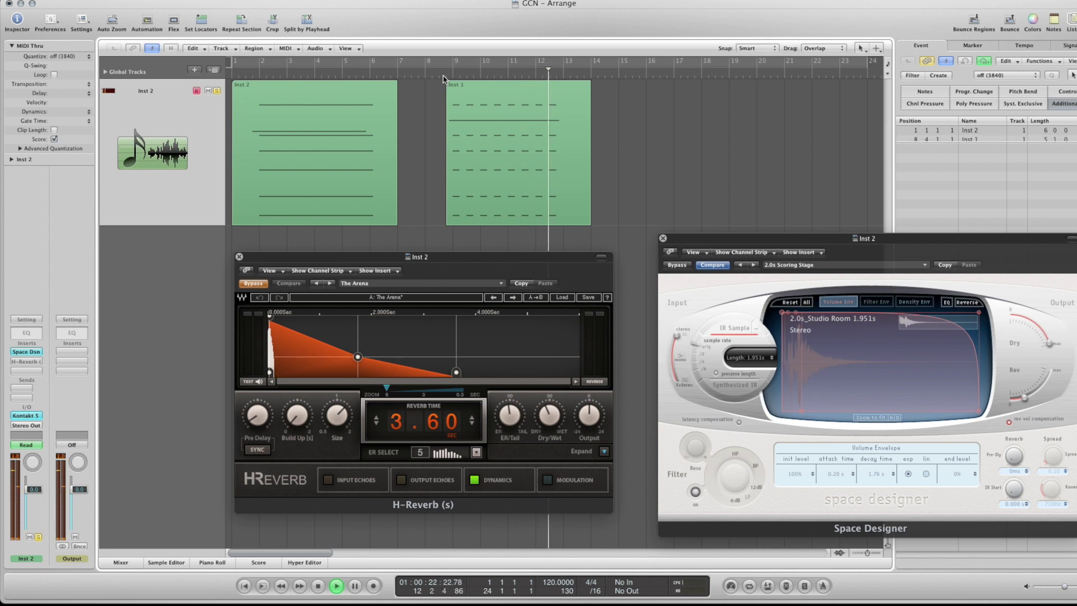
key(space)
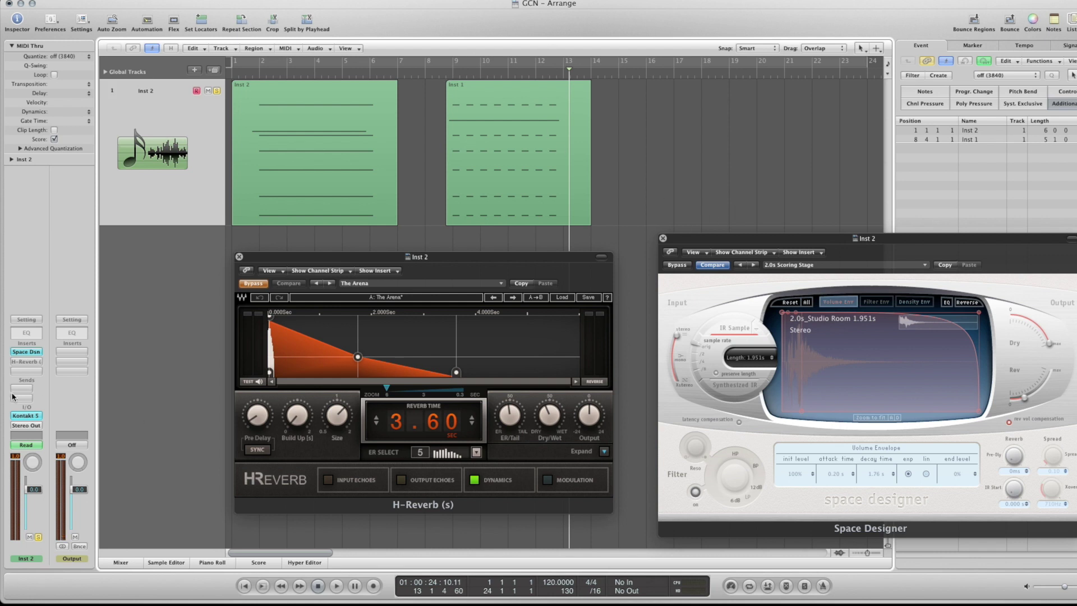
alt+click(23, 363)
alt+click(26, 352)
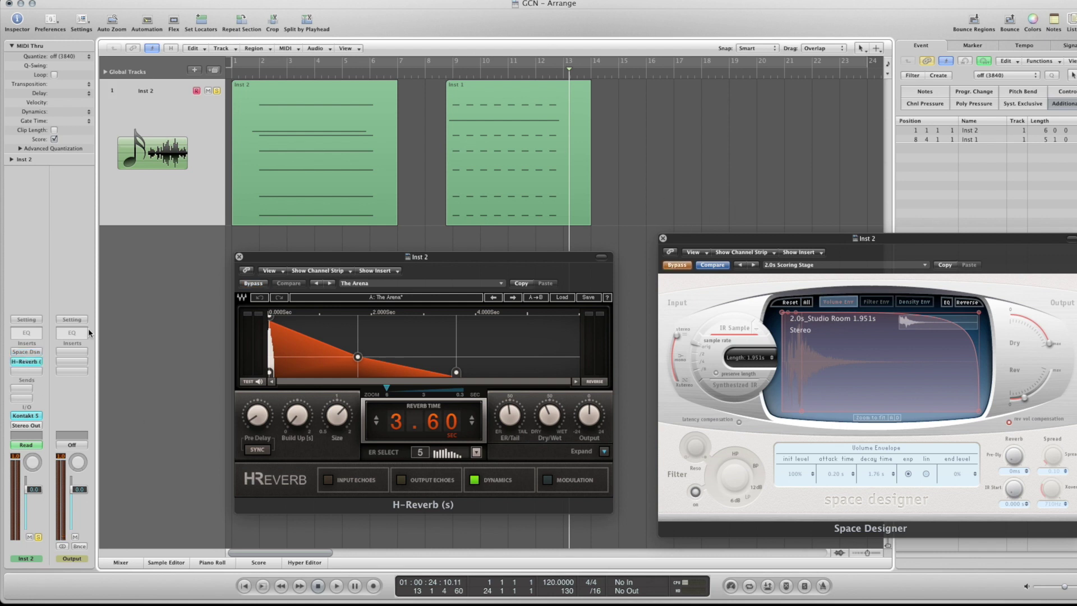
click(439, 73)
key(space)
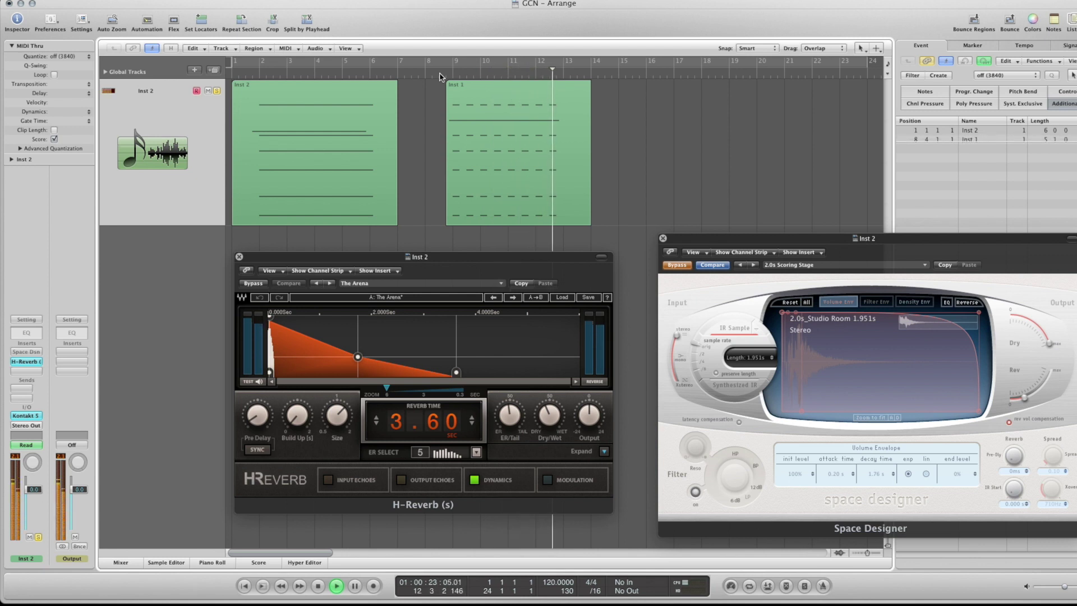
key(space)
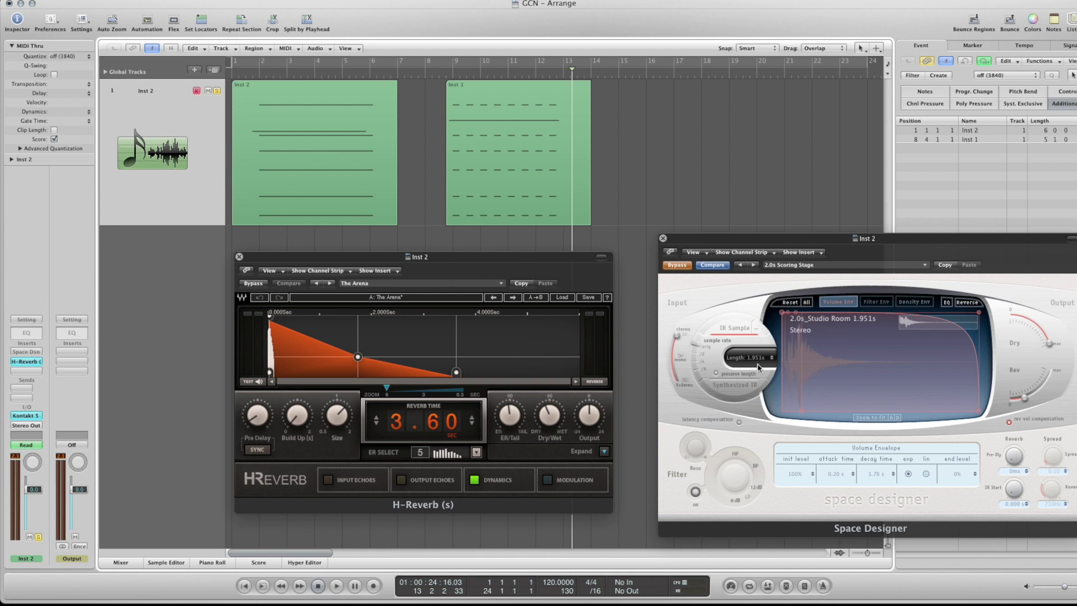
Step: Shorten H-Reverb's reverb time to 1.91 s and audition it from just before bar 9
click(443, 72)
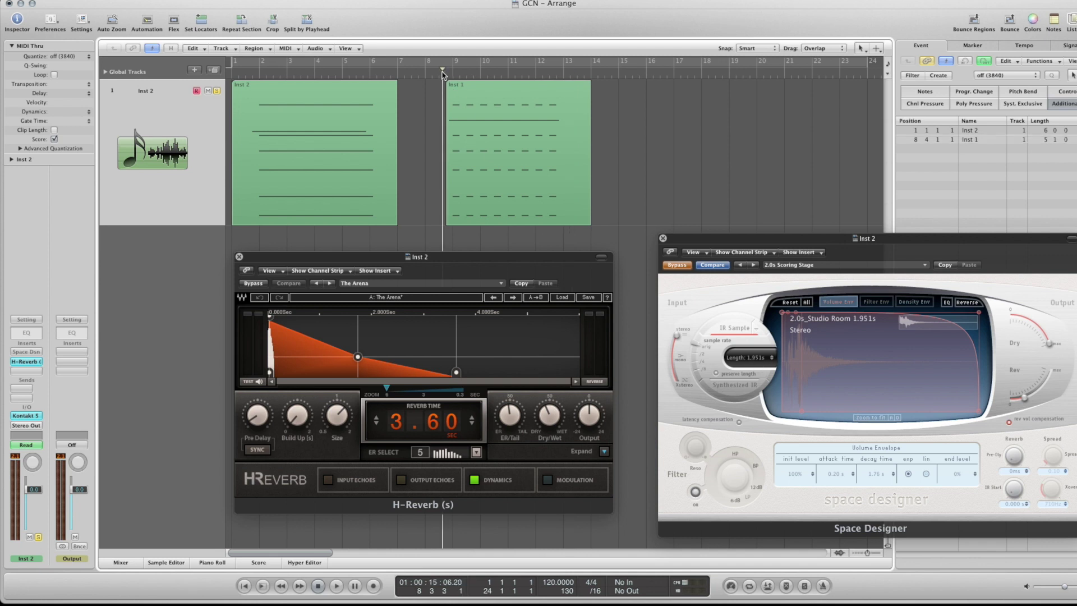
drag(456, 372, 368, 371)
key(space)
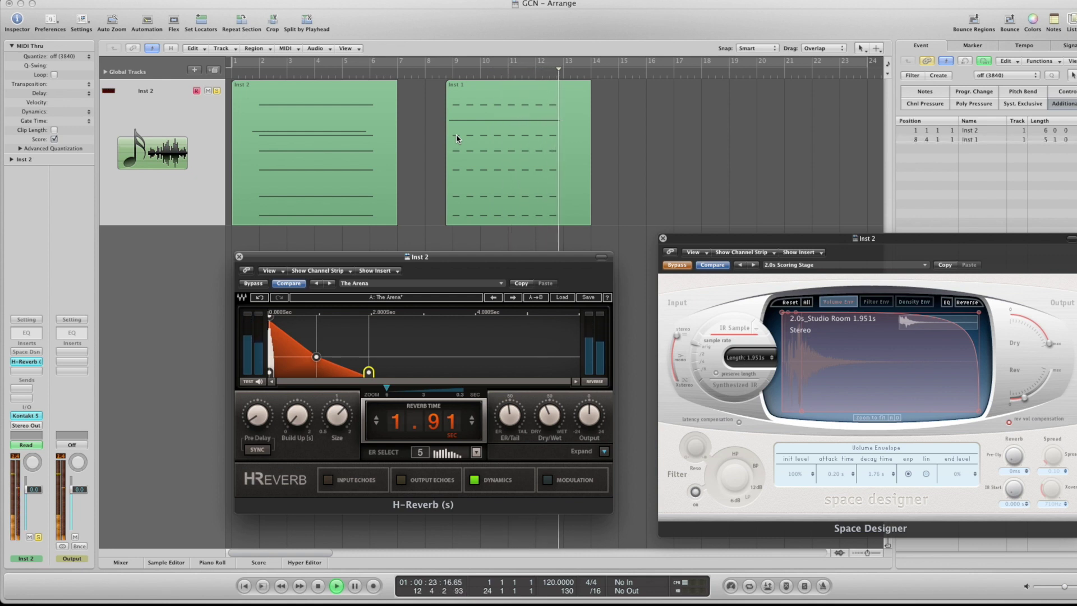
key(space)
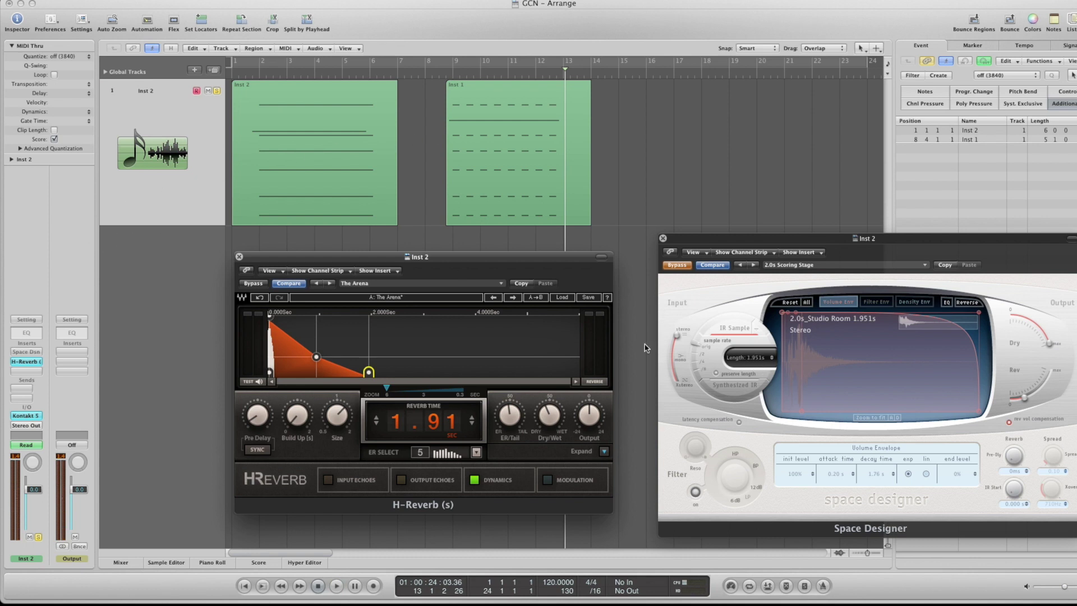
Step: Set H-Reverb's Dry/Wet to 100 during playback, then lengthen reverb time to 4.79 s
click(549, 415)
double_click(442, 74)
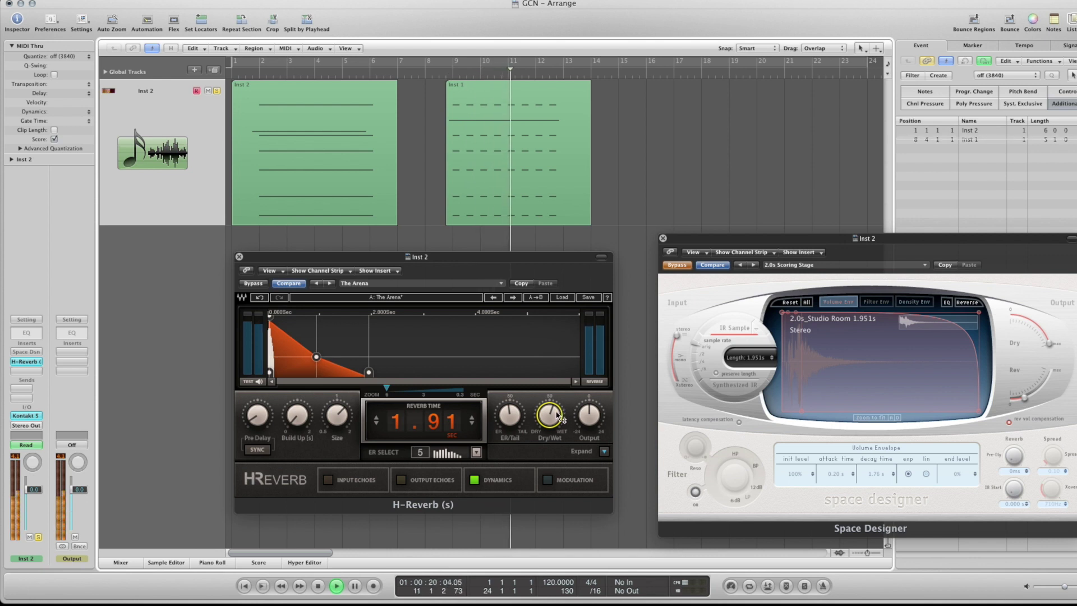
drag(549, 415, 557, 414)
key(space)
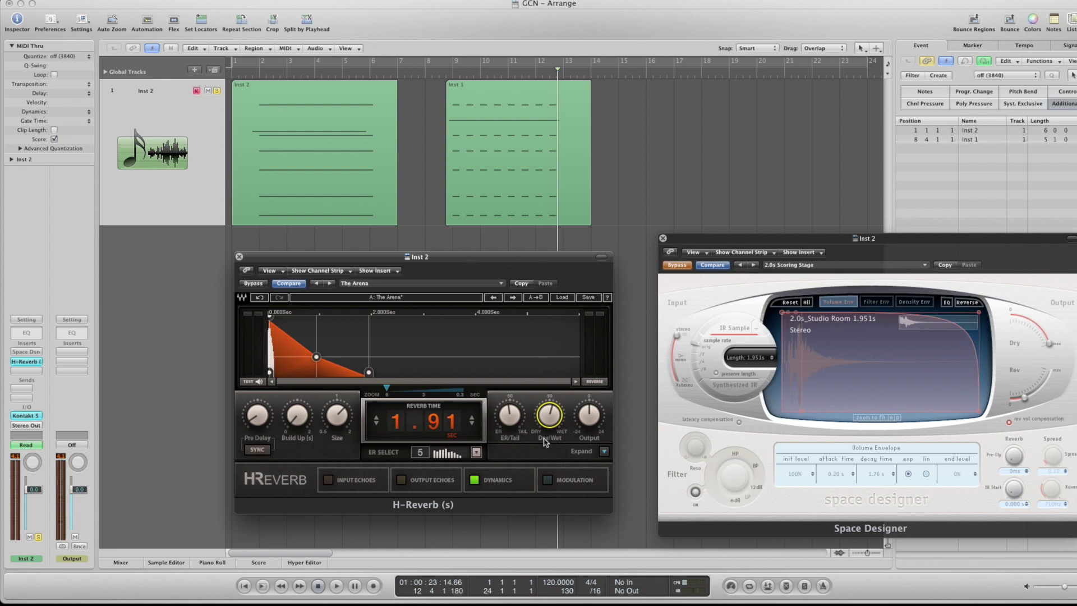
drag(368, 372, 518, 372)
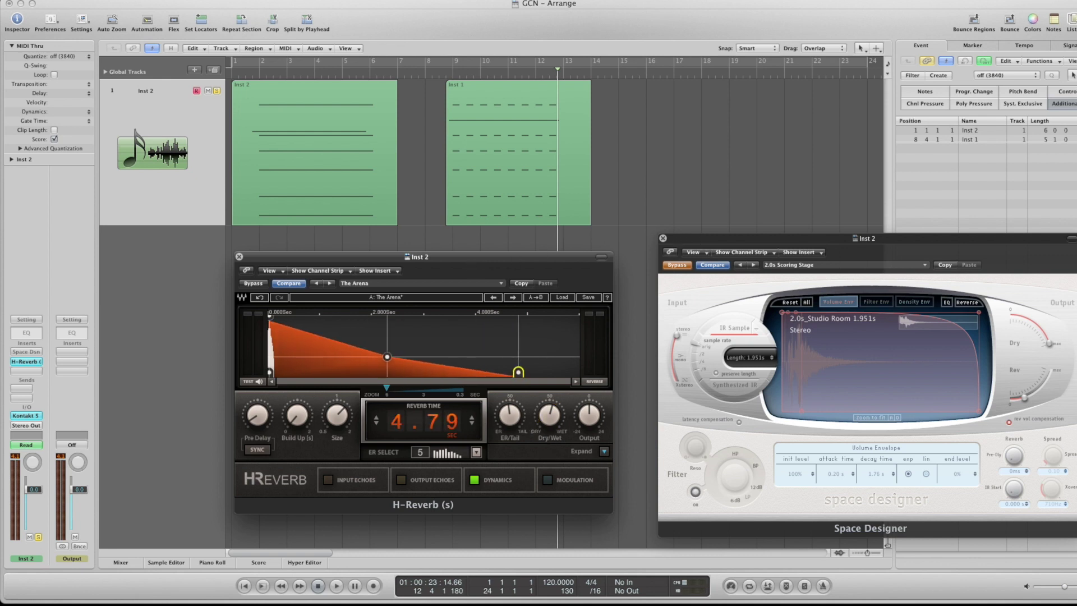
Step: Audition the strings from bar 9 at 4.79 s reverb, then move Space Designer's window higher
double_click(446, 79)
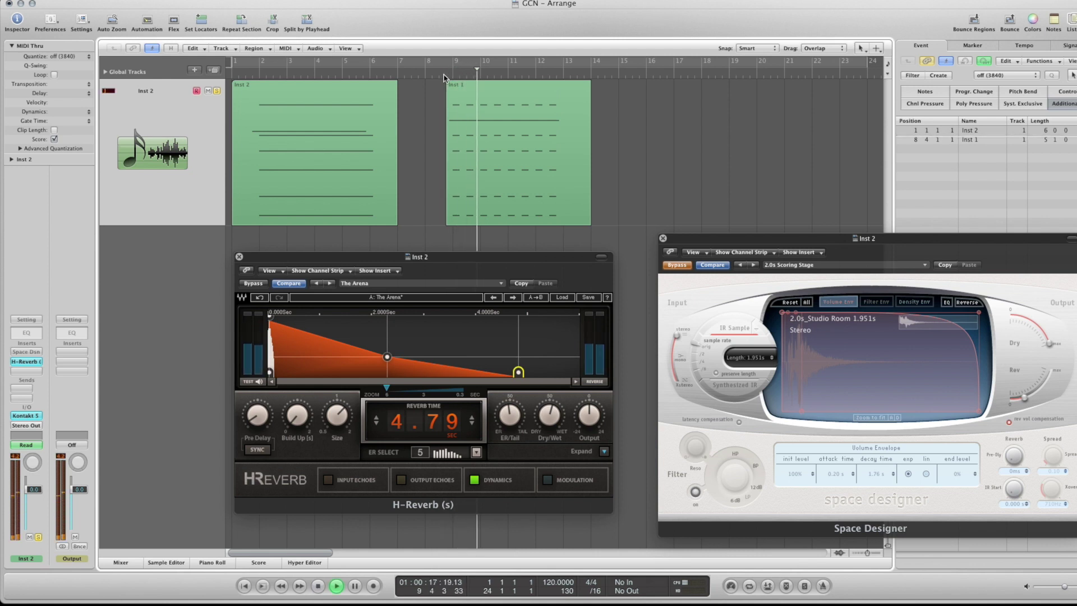
key(space)
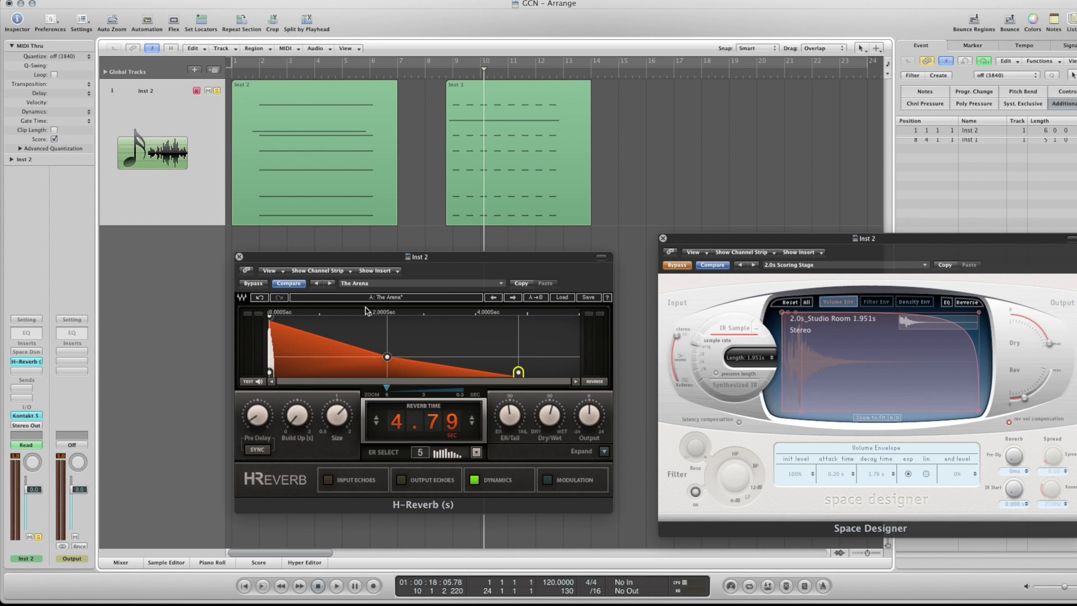
drag(687, 237, 661, 63)
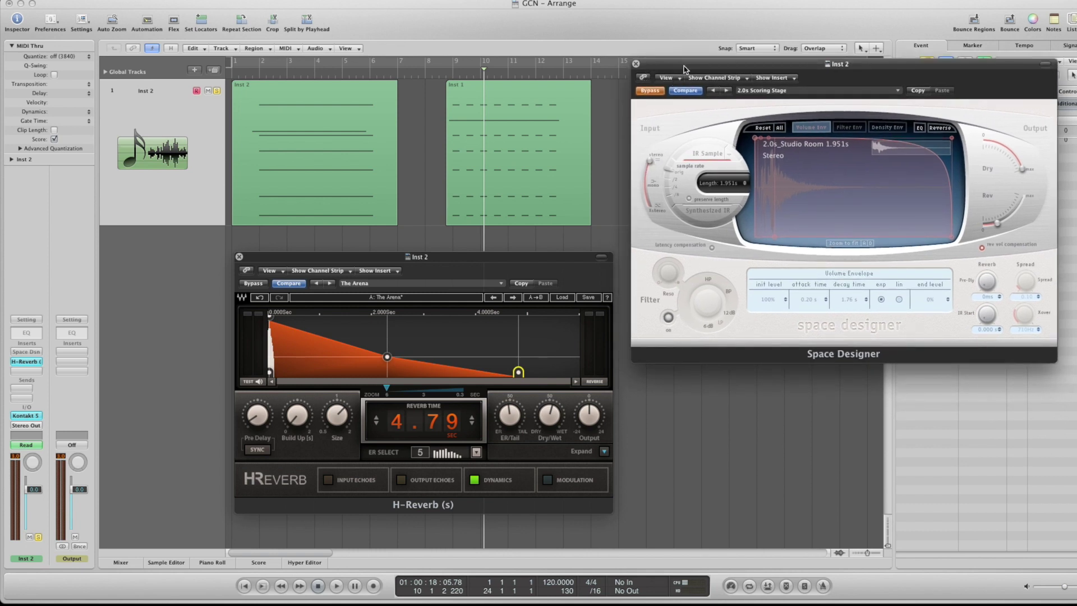
Step: Drag Space Designer back down beside H-Reverb and nudge the H-Reverb window slightly up
drag(759, 74, 766, 238)
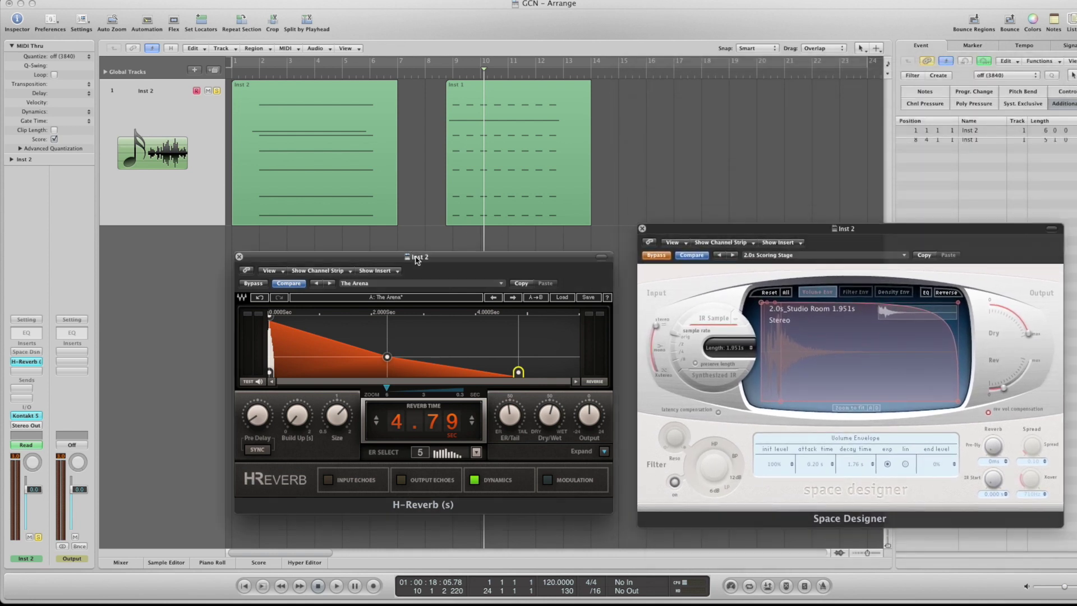
drag(417, 260, 416, 252)
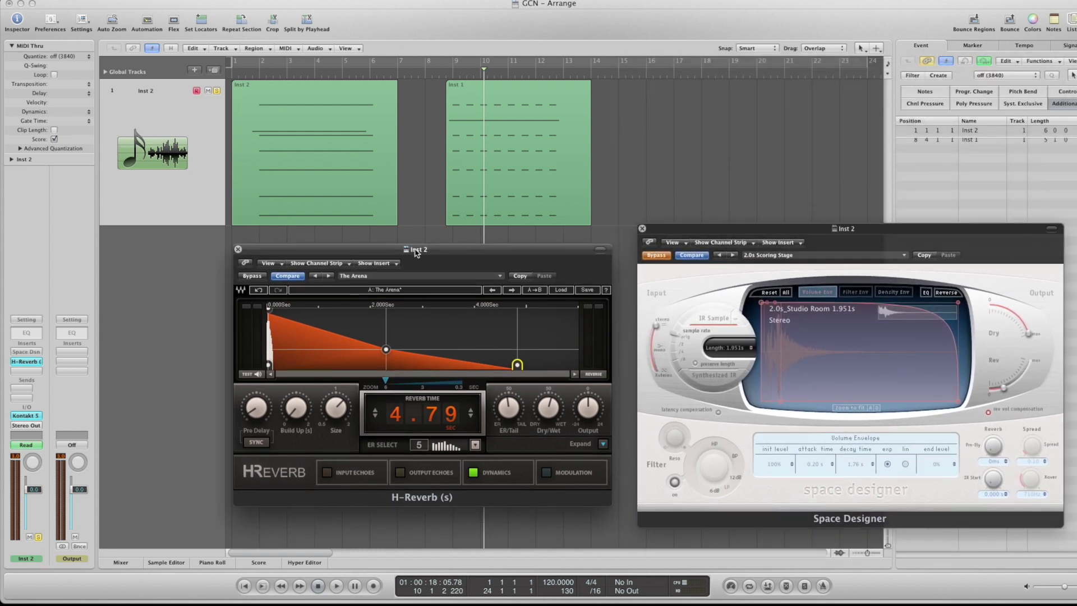